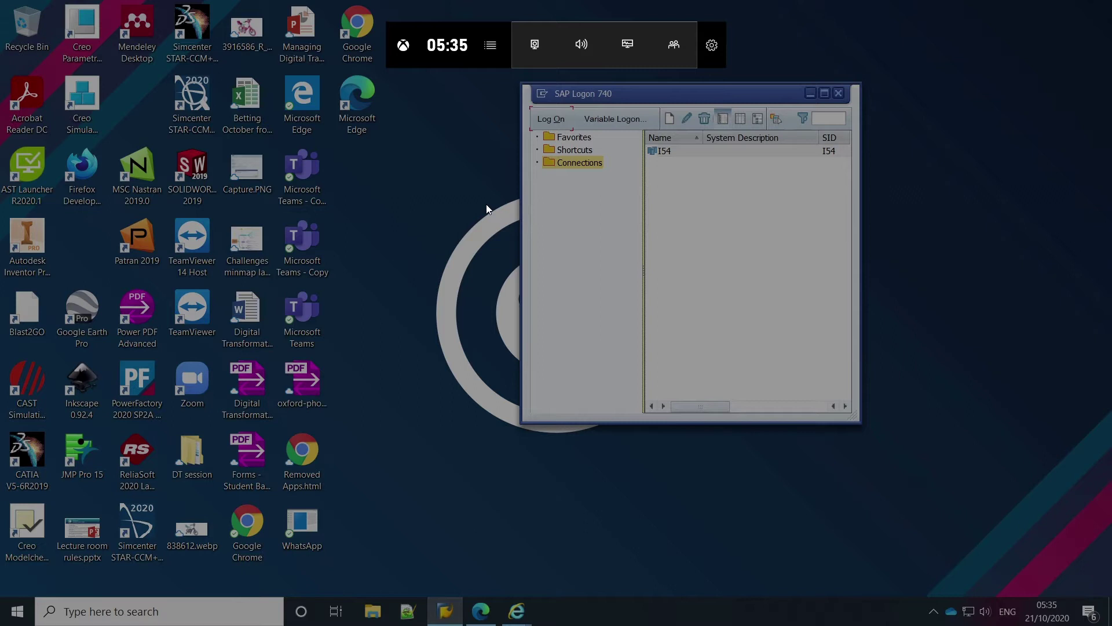
# Step: Dismiss the Xbox Game Bar overlay so the SAP Logon 740 window with the I54 entry is visible
pyautogui.click(635, 92)
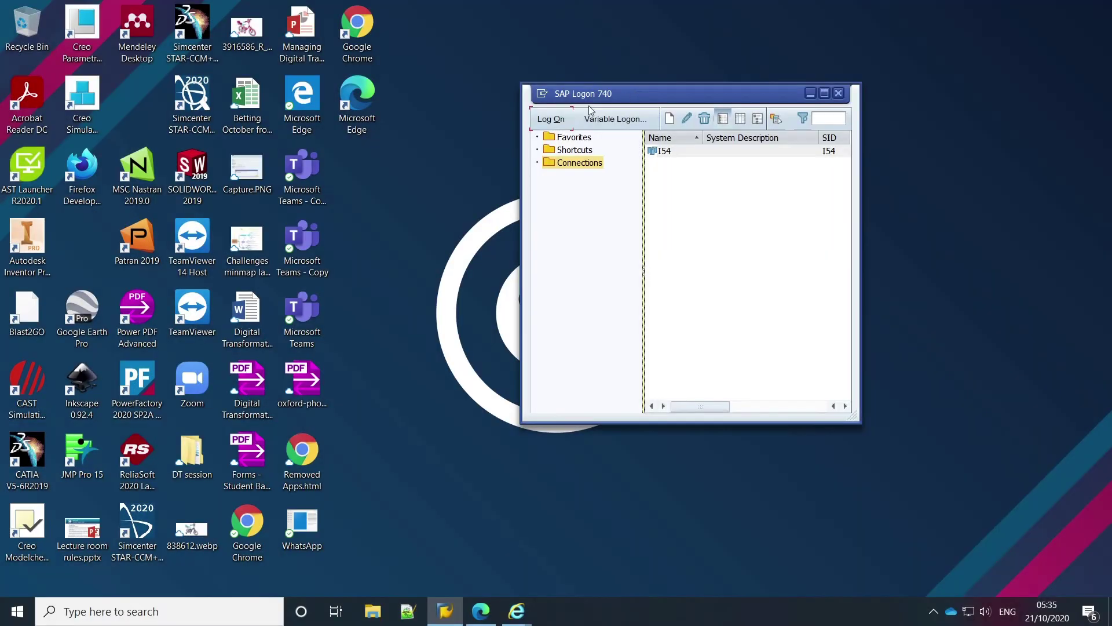
# Step: Log on to I54 in client 910 with the suggested user ID and the account password
pyautogui.click(546, 122)
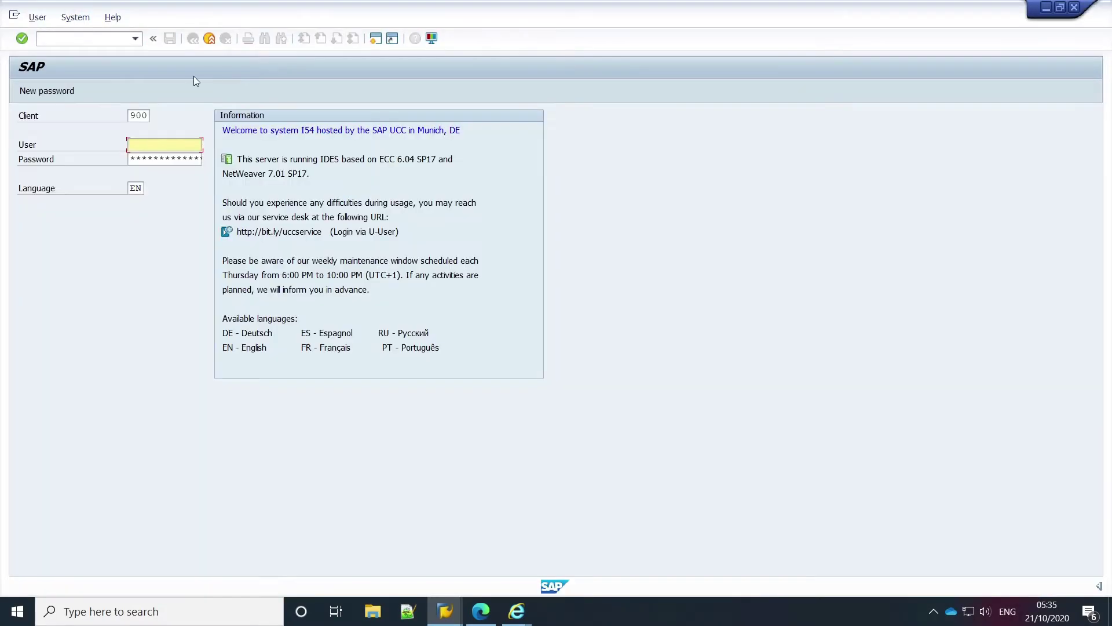
pyautogui.click(151, 121)
pyautogui.press('BackSpace')
pyautogui.press('BackSpace')
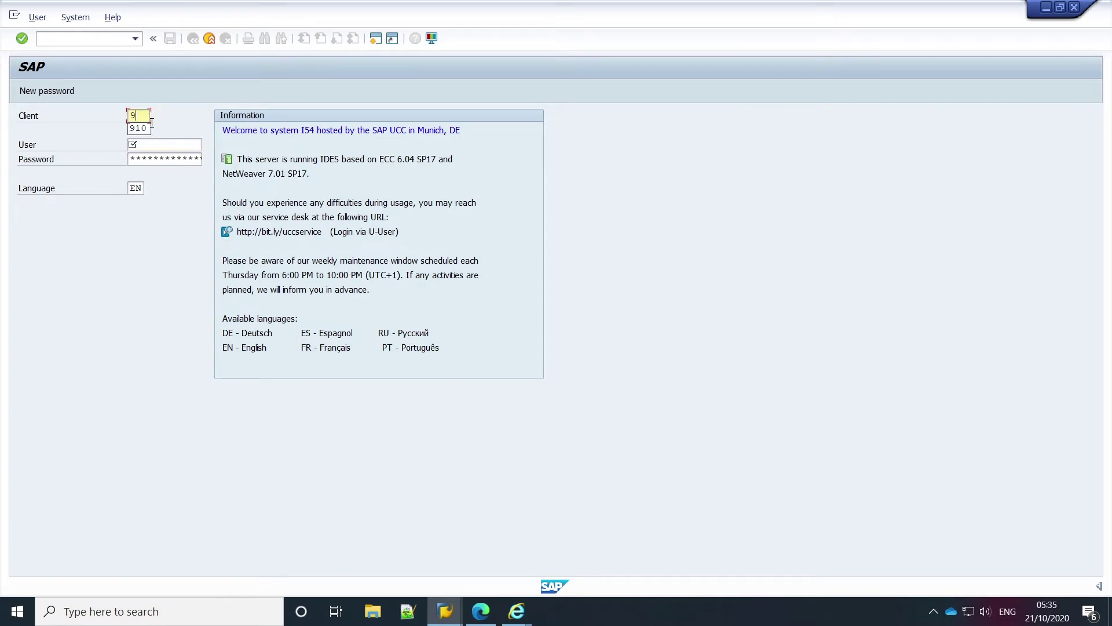
pyautogui.write('10')
pyautogui.click(152, 149)
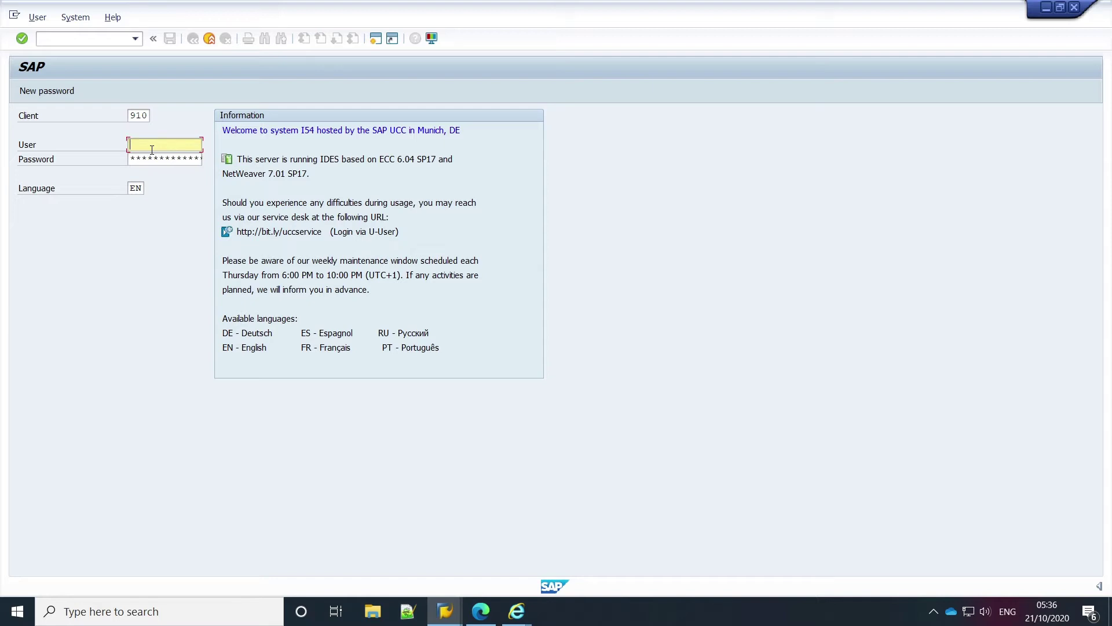
pyautogui.write('Es')
pyautogui.click(150, 160)
pyautogui.click(155, 163)
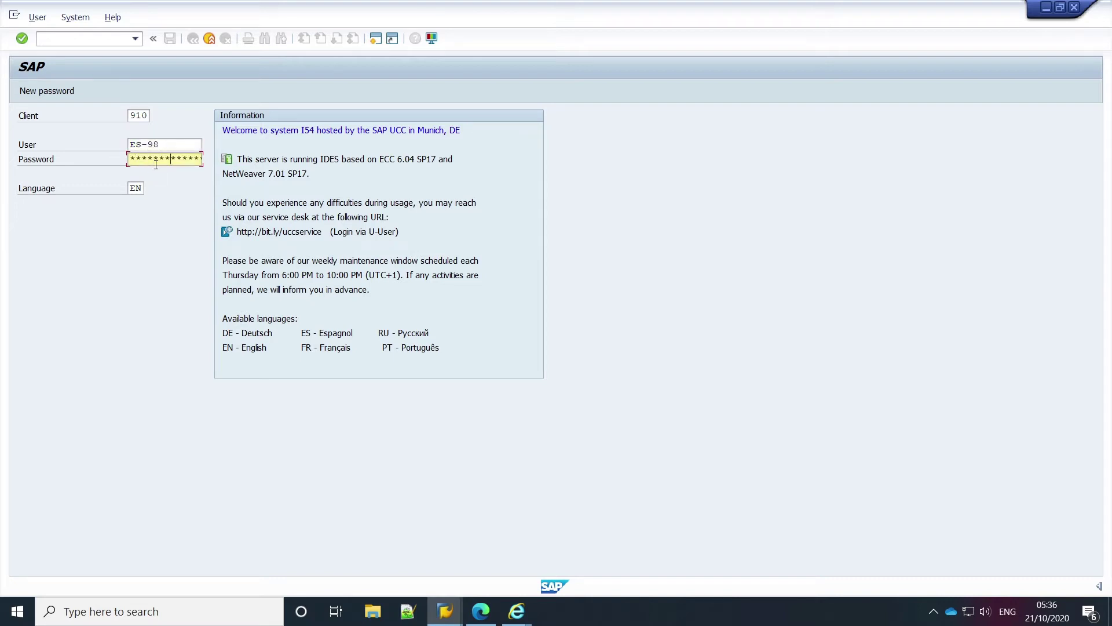
pyautogui.press('Return')
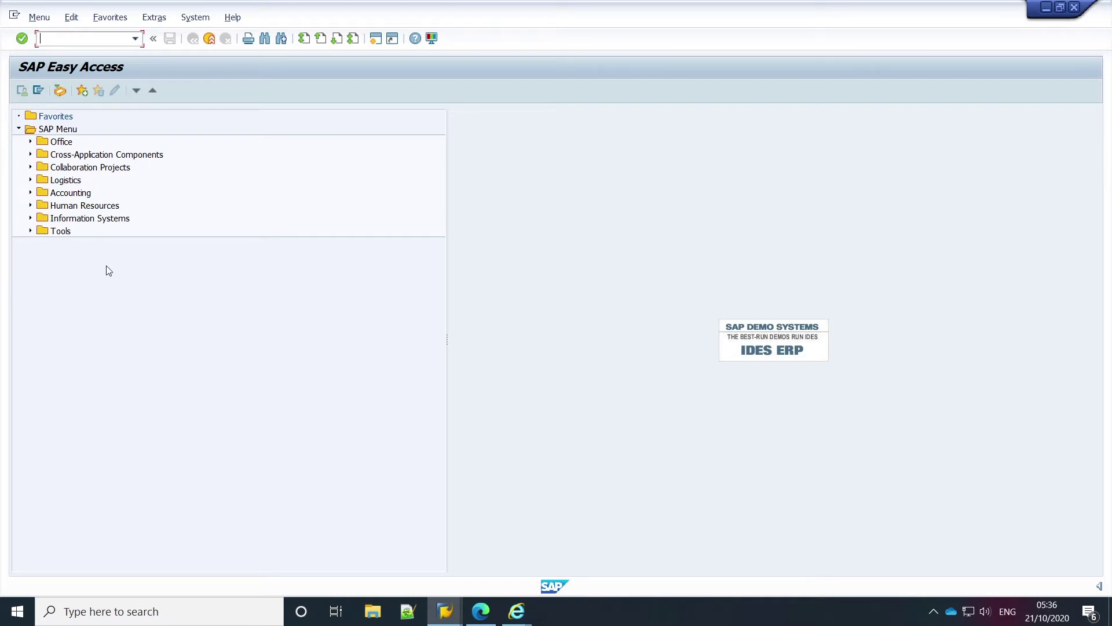
# Step: Expand Office > Appointment Calendar and launch SSC1 - Owner, showing week 19.10.2020–25.10.2020
pyautogui.doubleClick(61, 143)
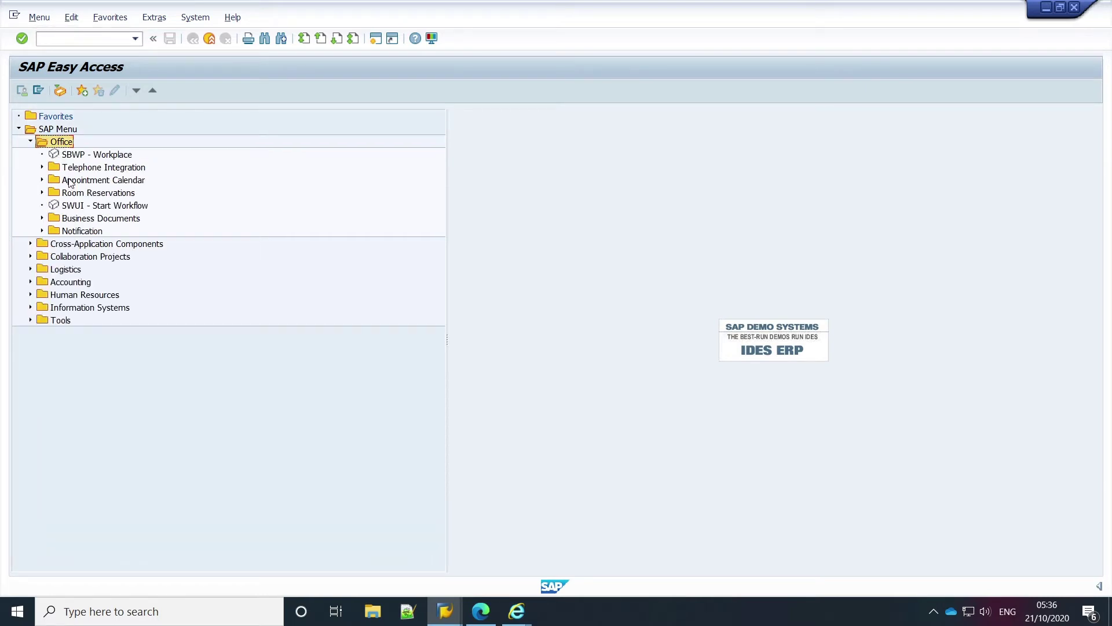
pyautogui.doubleClick(69, 182)
pyautogui.click(103, 195)
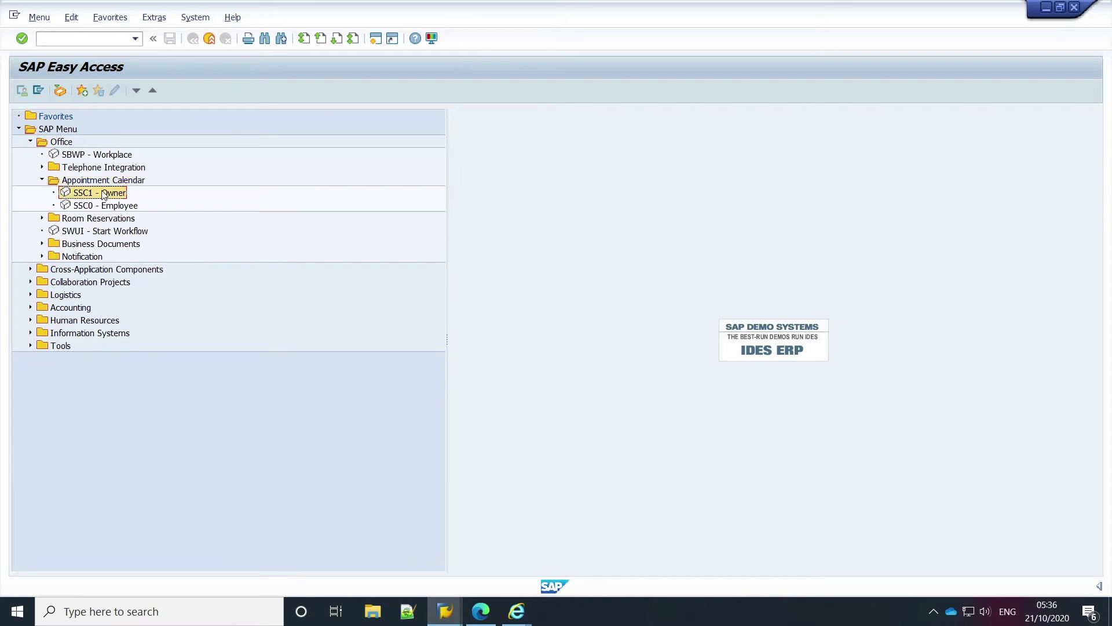
pyautogui.doubleClick(100, 195)
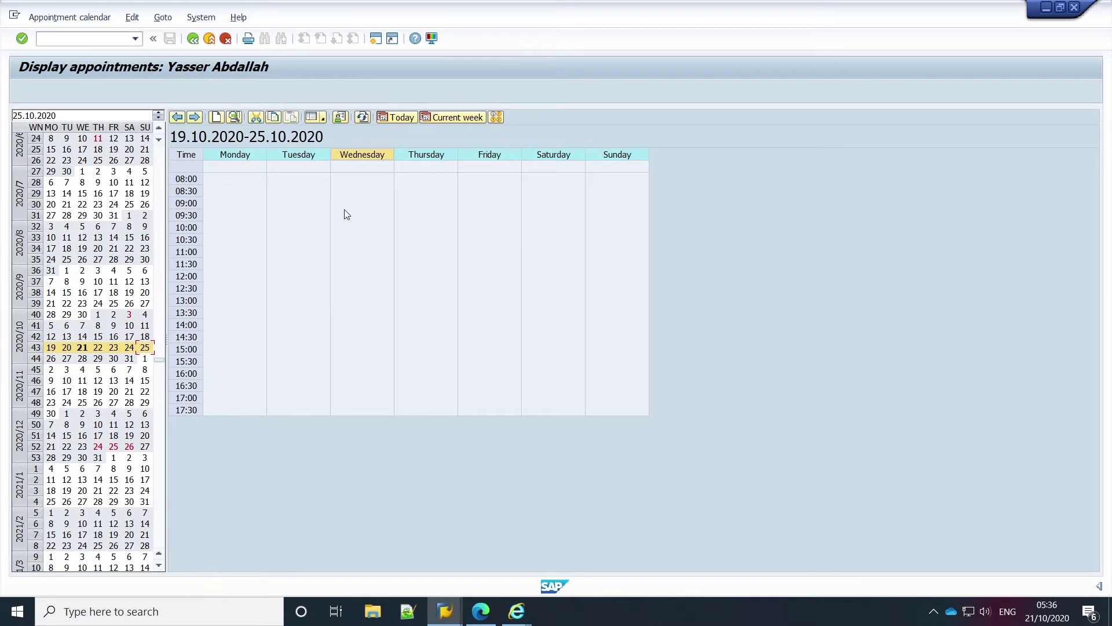
pyautogui.click(341, 117)
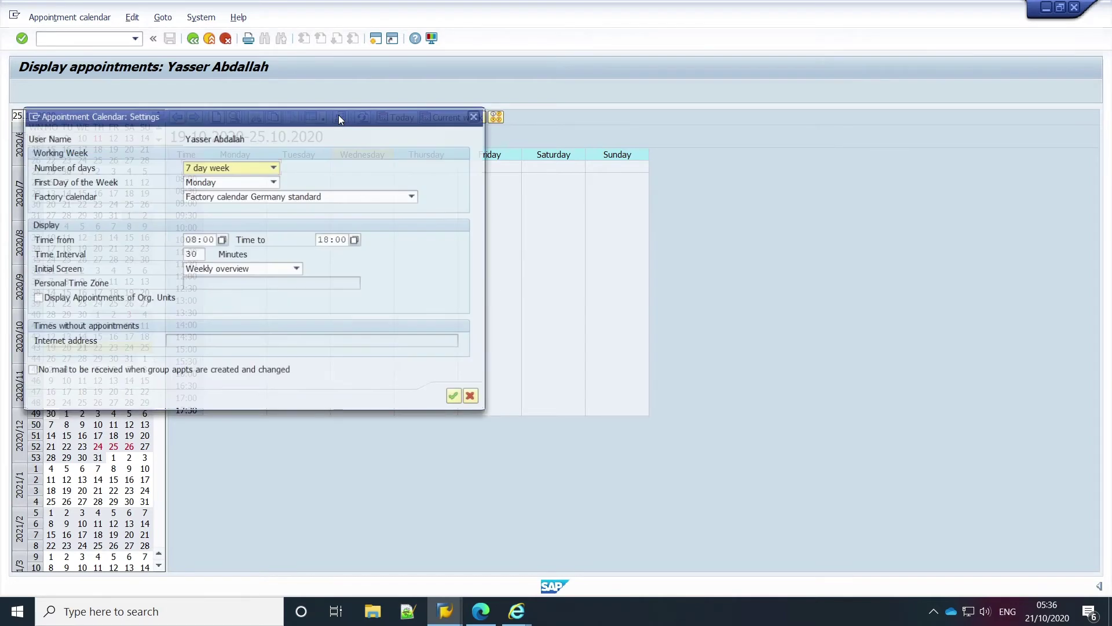
pyautogui.click(263, 197)
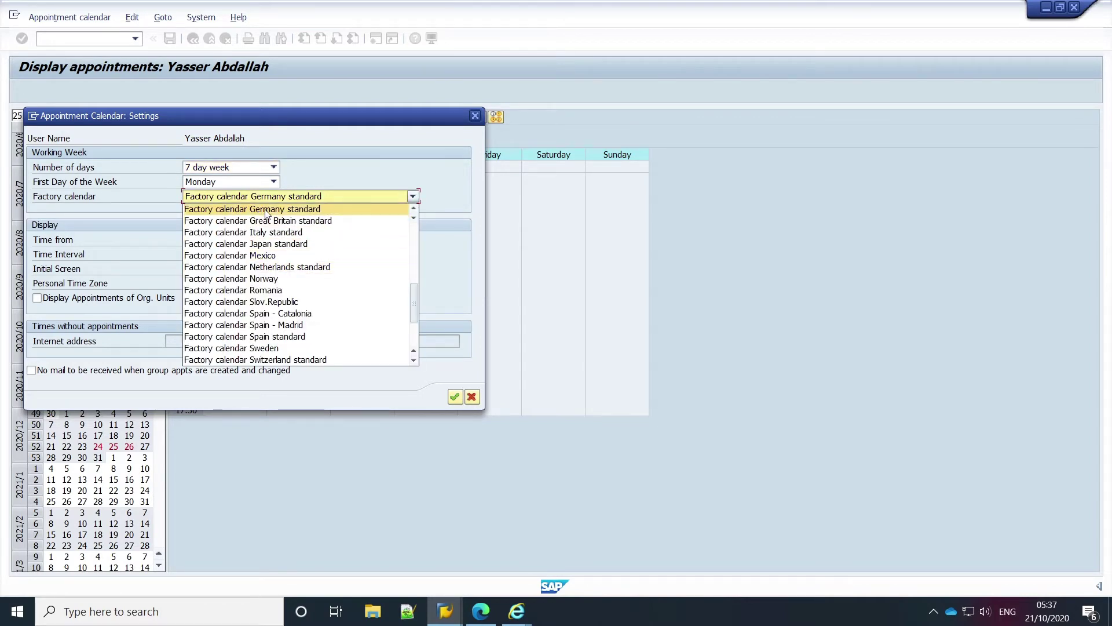
pyautogui.click(275, 209)
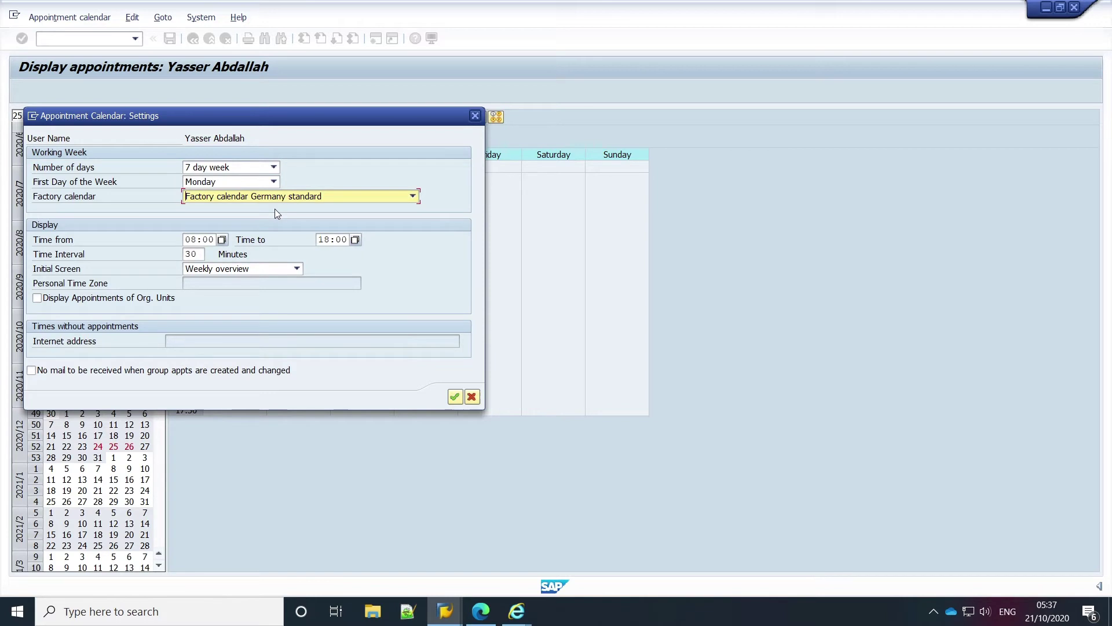
pyautogui.click(456, 397)
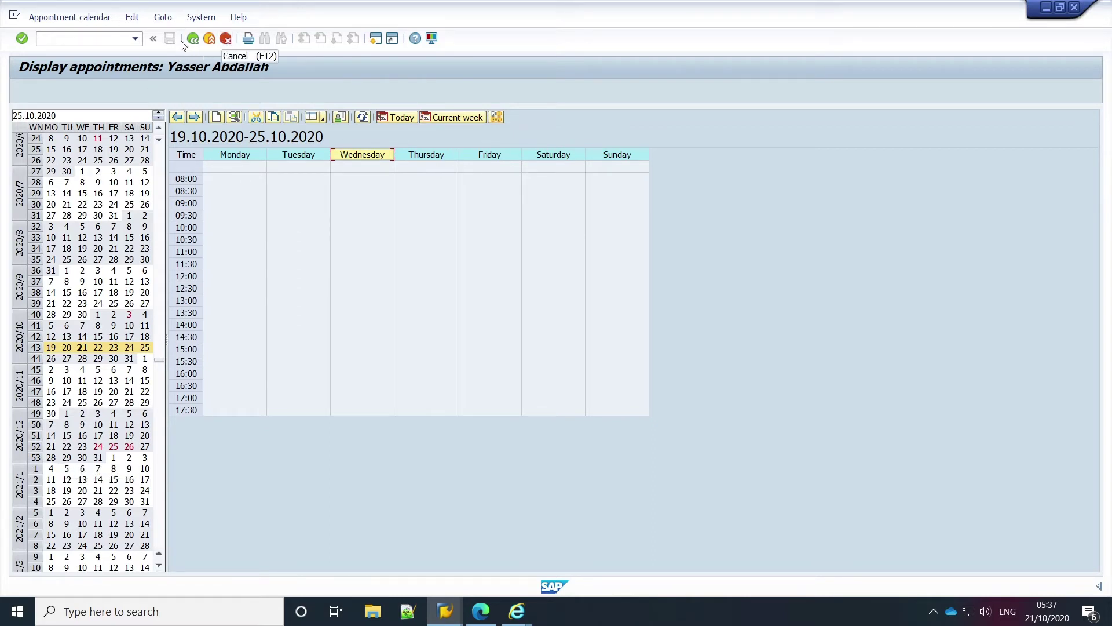
# Step: Exit the calendar with Cancel, then confirm Extras > Settings with Display technical names kept checked
pyautogui.click(226, 38)
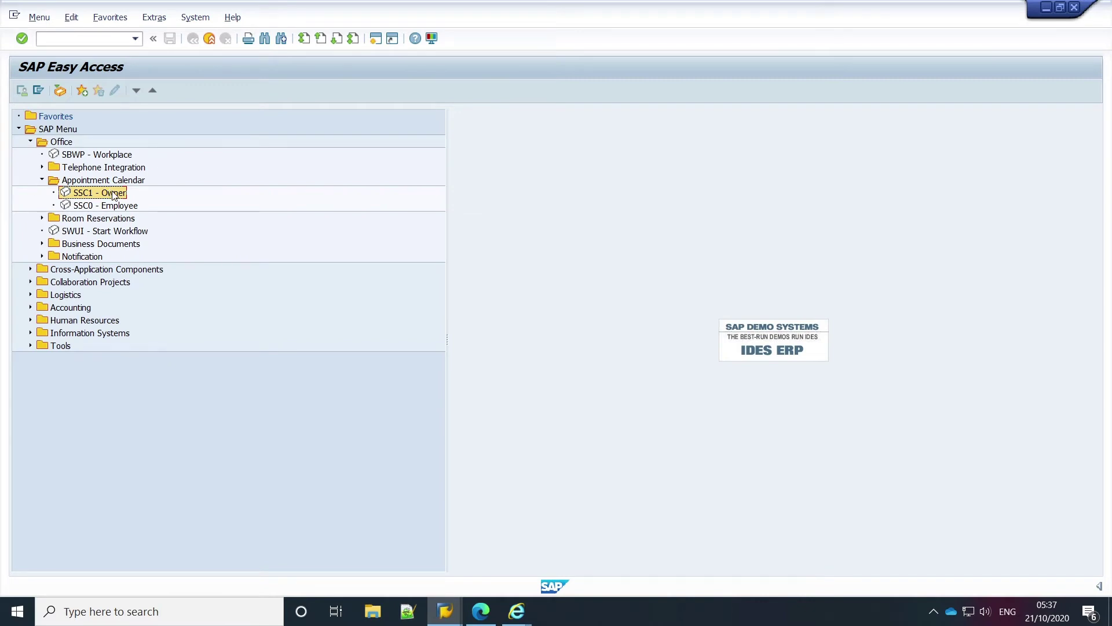
pyautogui.click(88, 43)
pyautogui.click(150, 19)
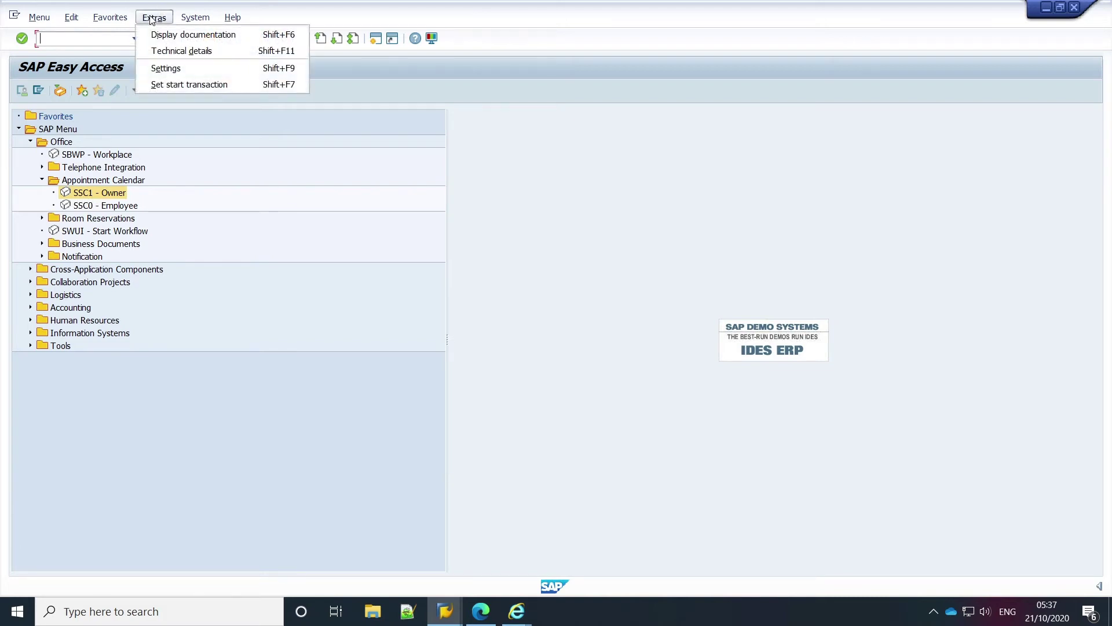
pyautogui.click(157, 68)
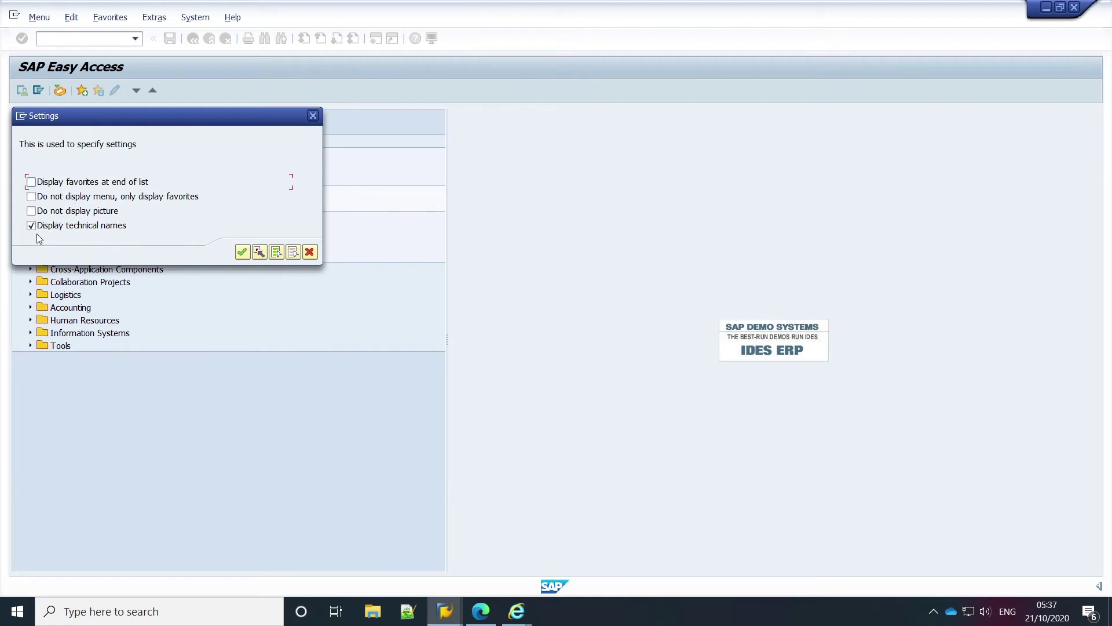
pyautogui.click(243, 253)
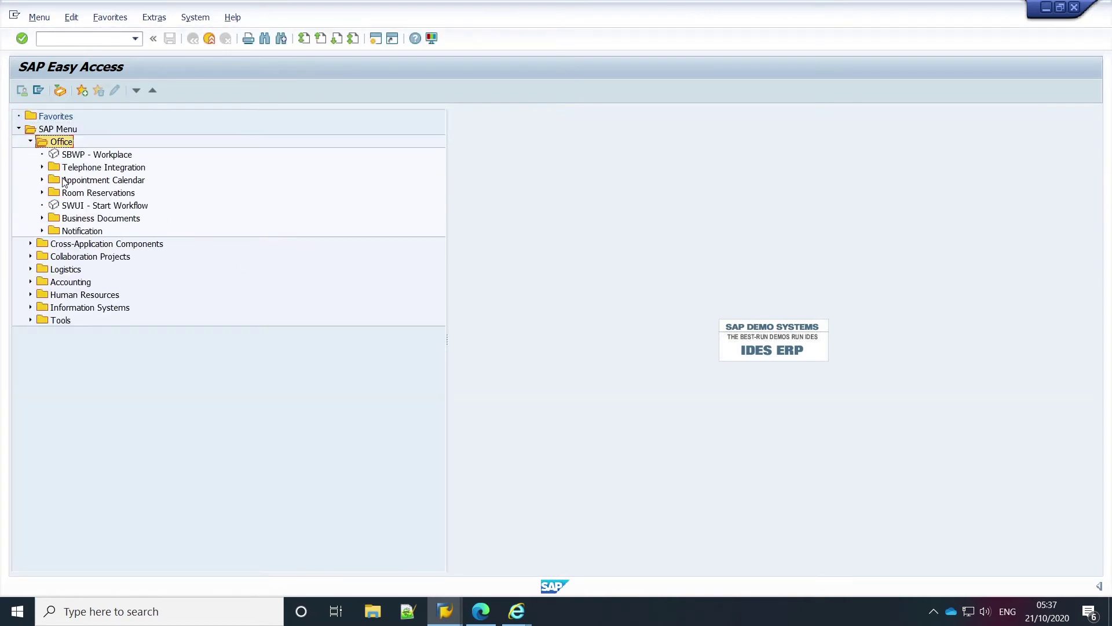
pyautogui.click(64, 180)
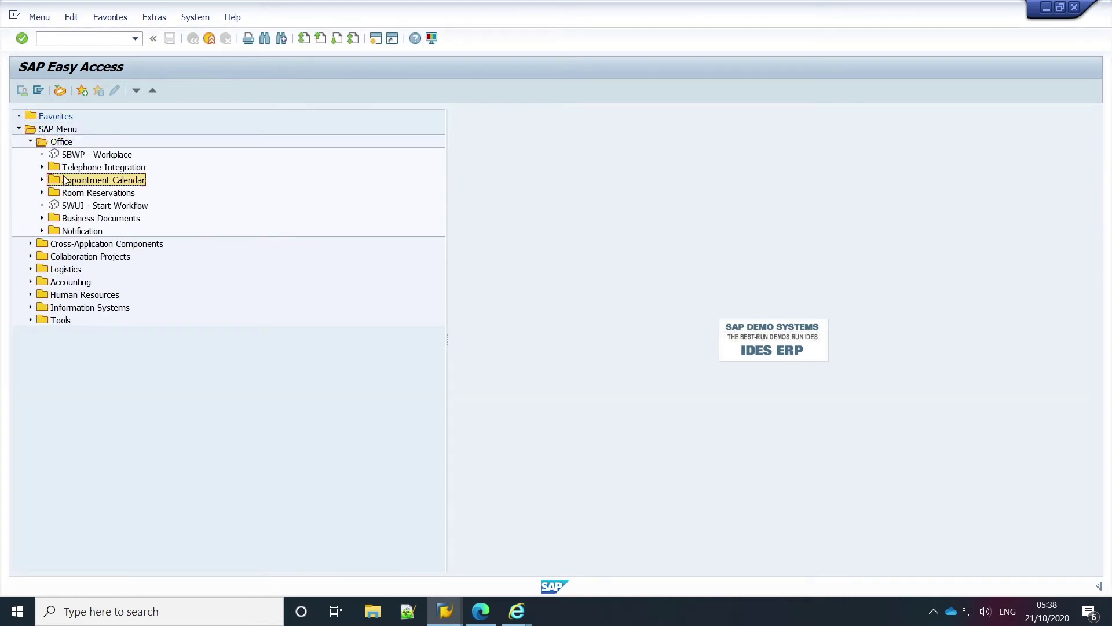
pyautogui.click(113, 44)
pyautogui.write('SSC1')
pyautogui.press('Return')
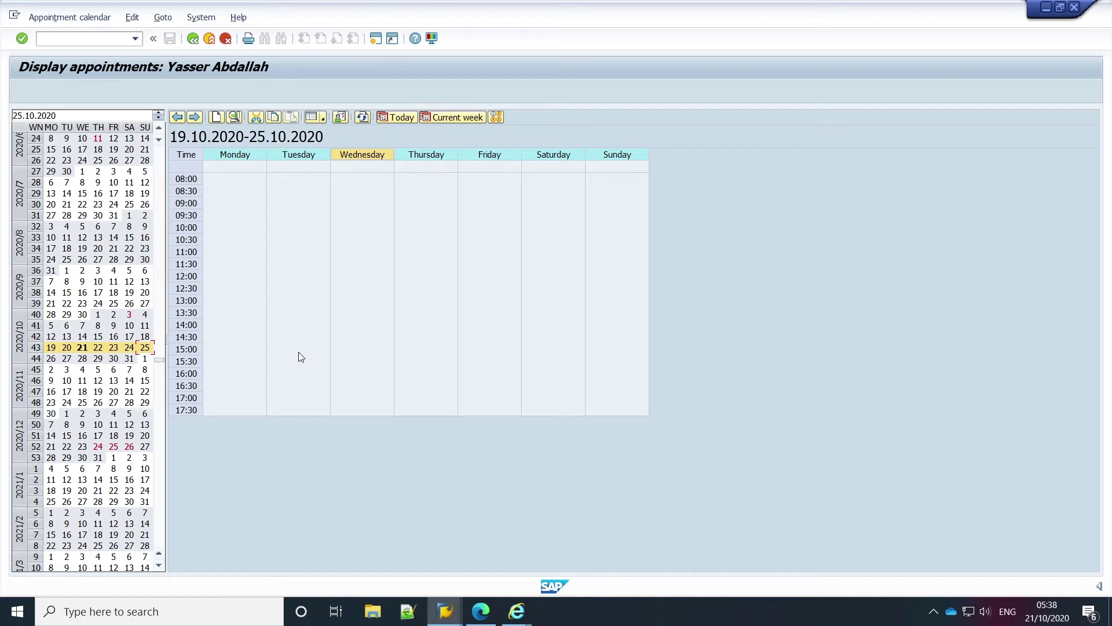
pyautogui.click(224, 39)
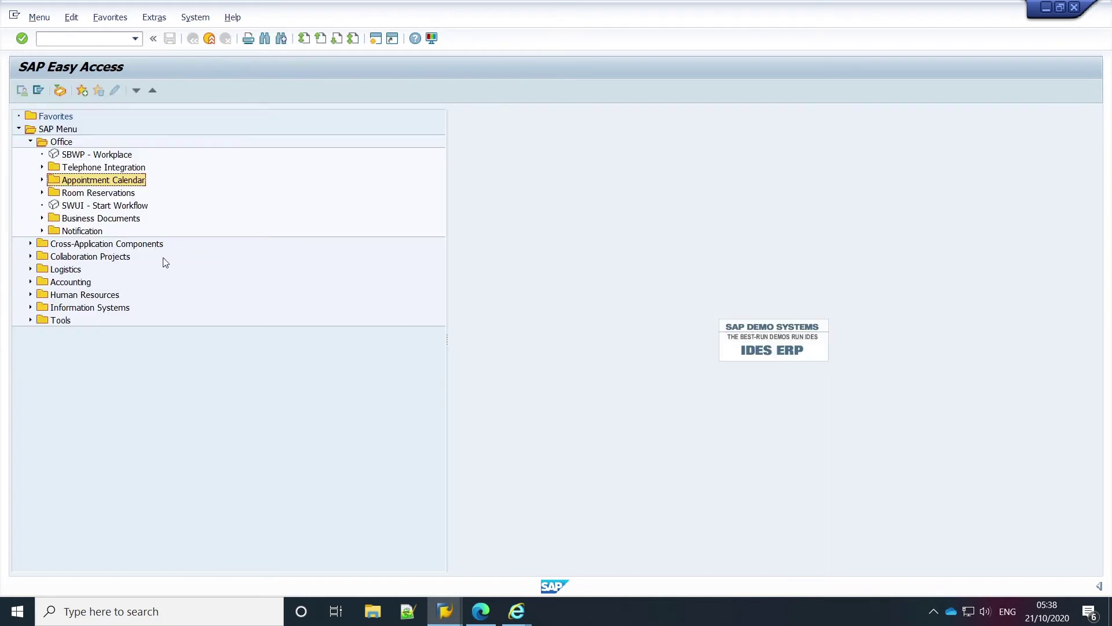
# Step: Open the Maintain User Profile screen with the user's own data
pyautogui.click(193, 22)
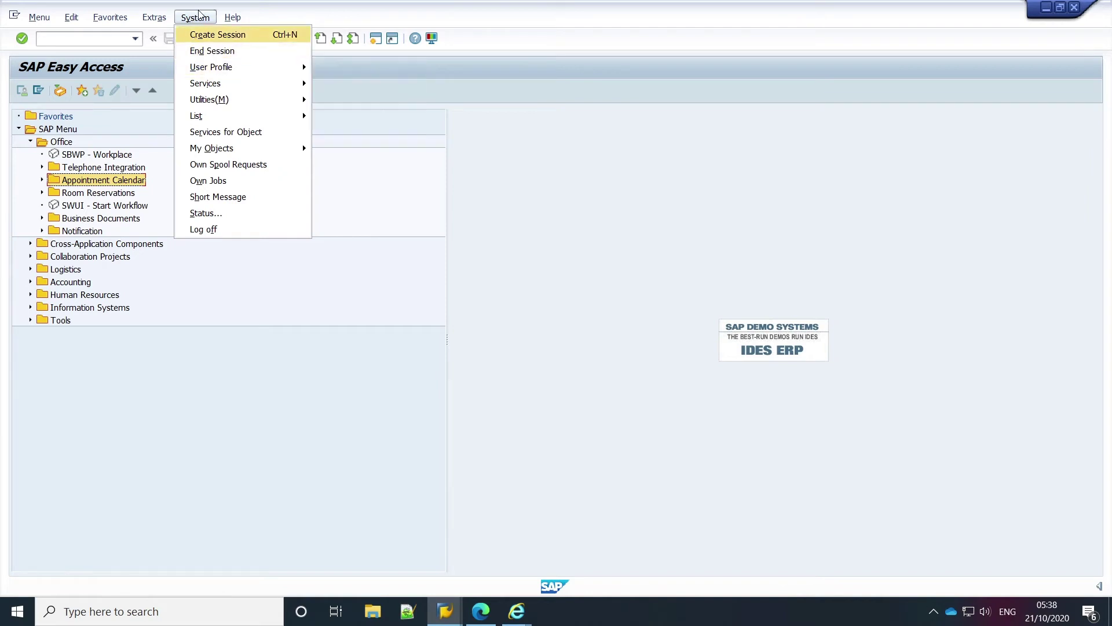
pyautogui.moveTo(261, 67)
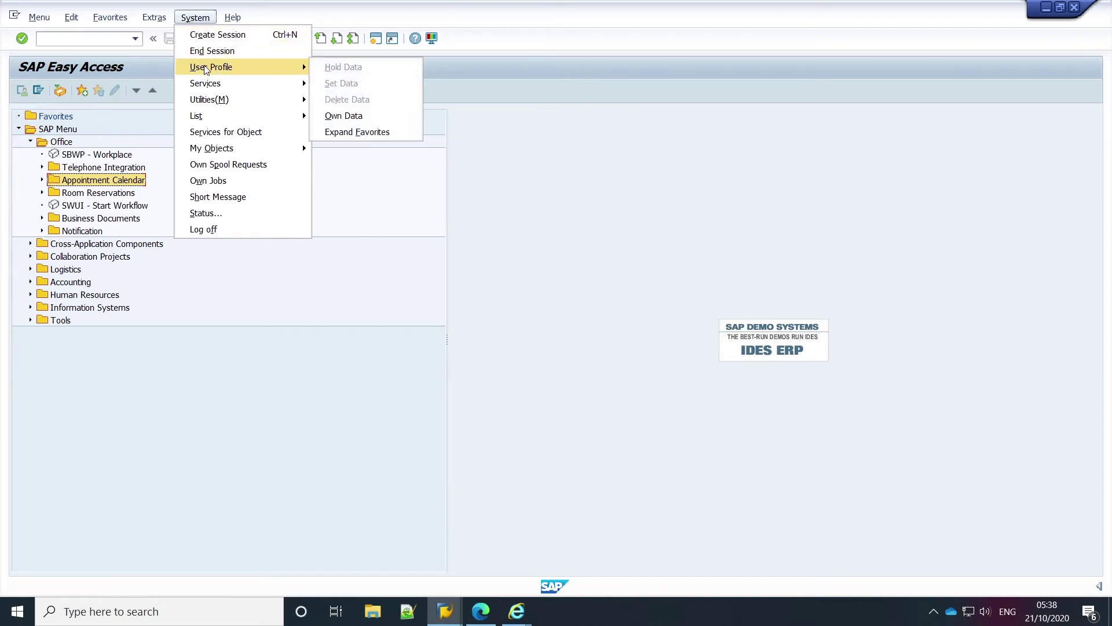
pyautogui.click(349, 117)
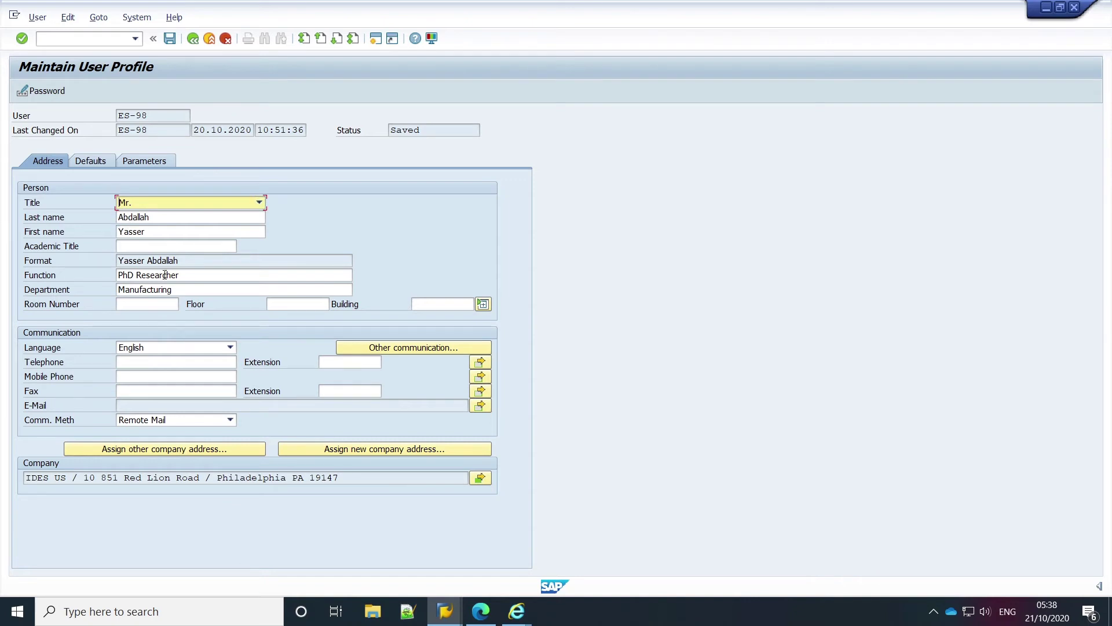
pyautogui.click(190, 266)
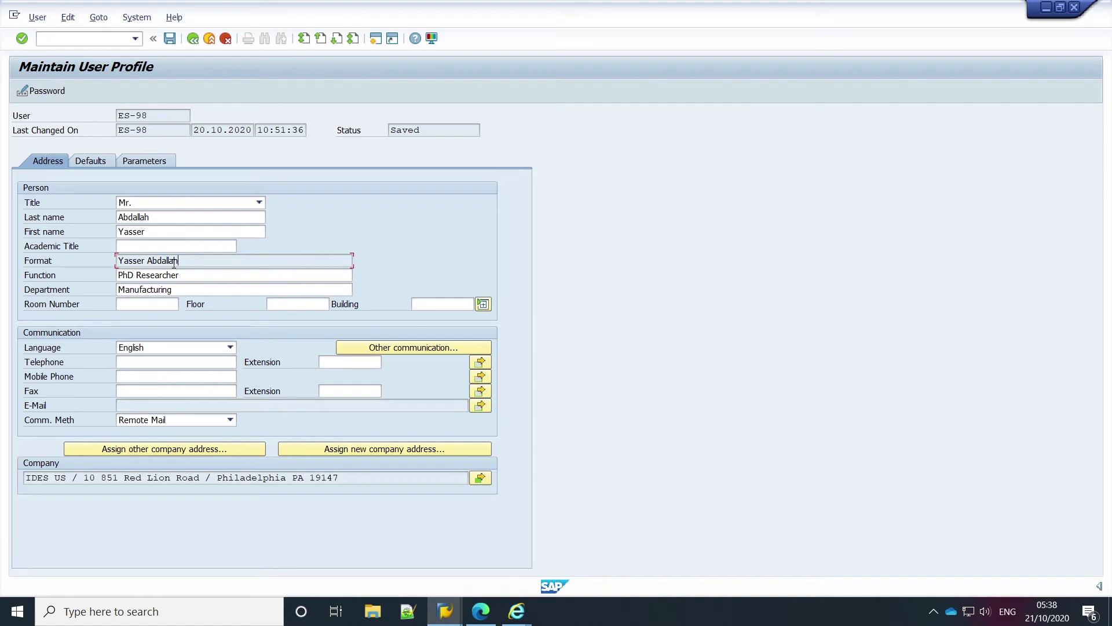
# Step: Clear the last name, trigger the required-fields error on Save, then retype the user's last name
pyautogui.click(170, 222)
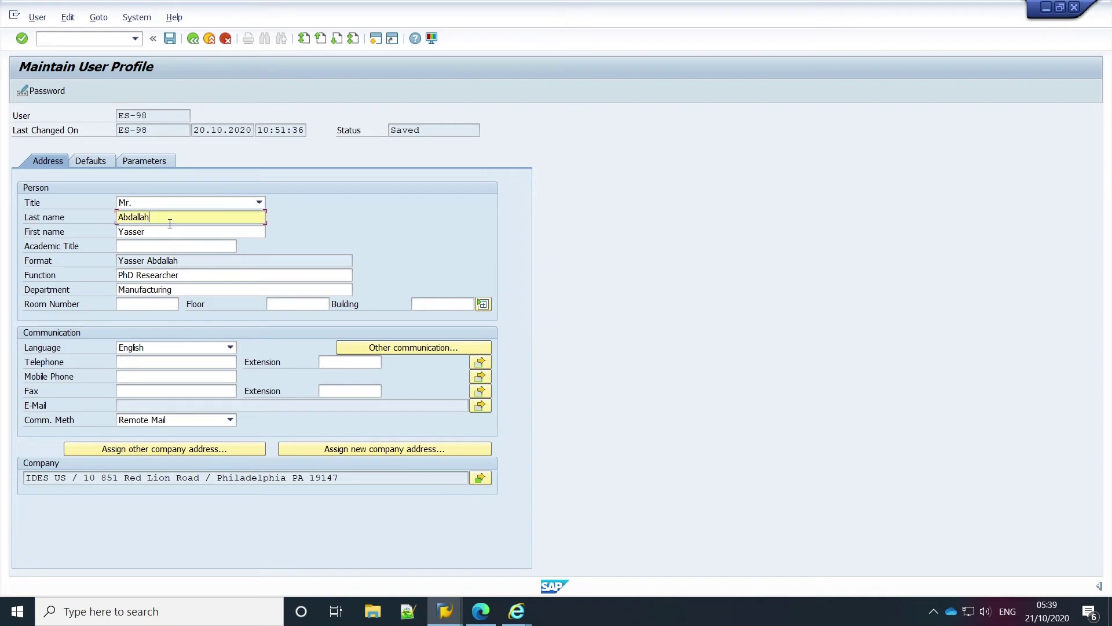
pyautogui.press('BackSpace')
pyautogui.press('BackSpace')
pyautogui.press('BackSpace')
pyautogui.press('BackSpace')
pyautogui.press('BackSpace')
pyautogui.press('BackSpace')
pyautogui.press('BackSpace')
pyautogui.press('BackSpace')
pyautogui.click(217, 239)
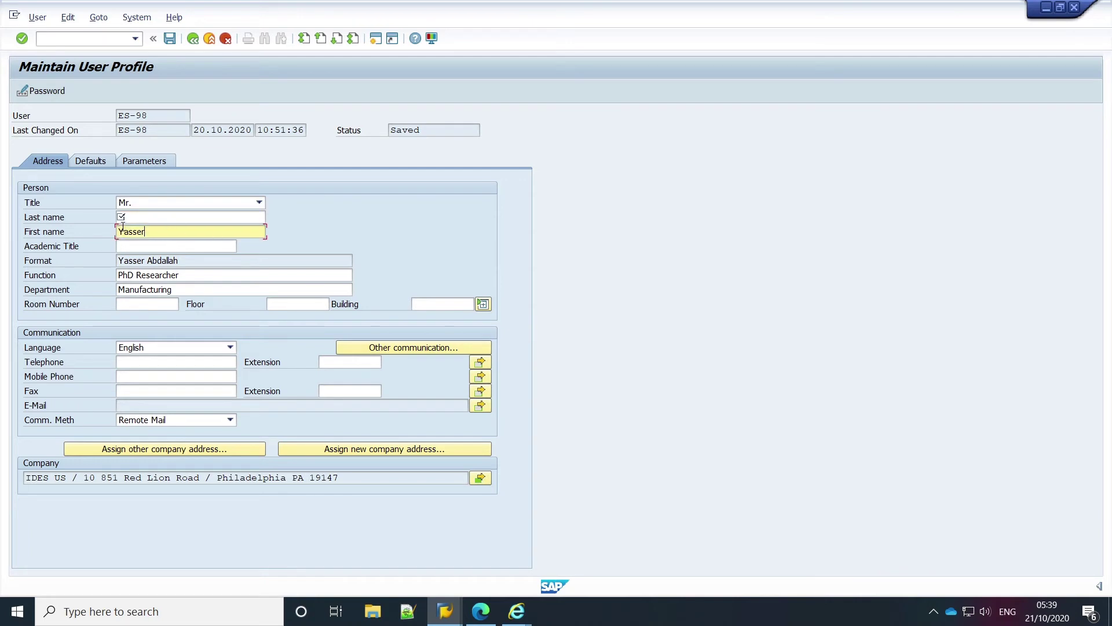
pyautogui.click(170, 38)
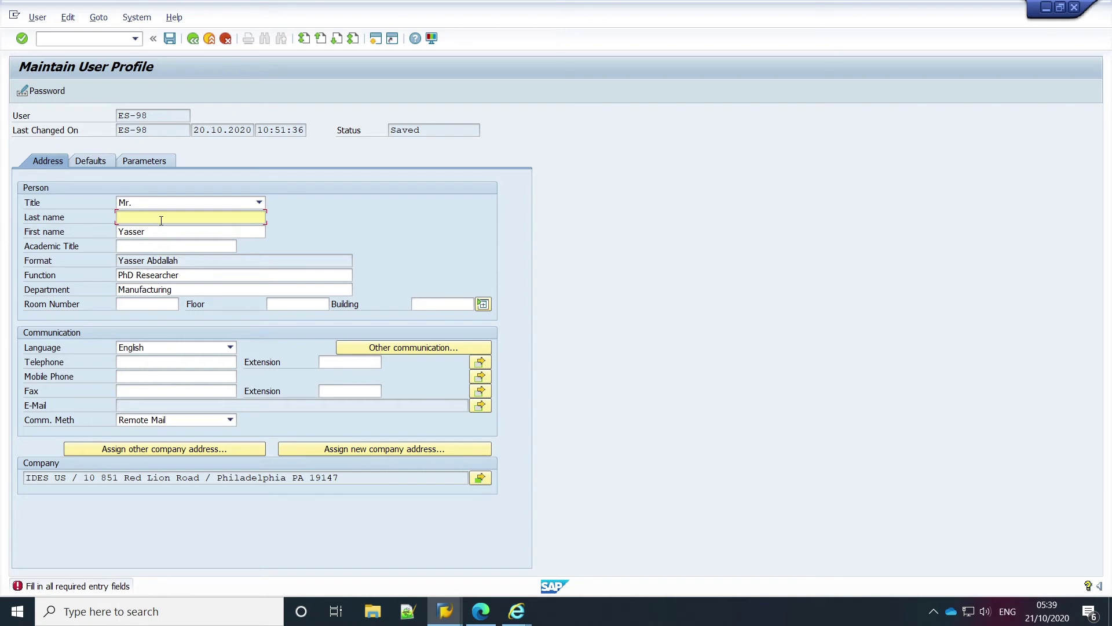
pyautogui.write('Abdallah')
pyautogui.click(145, 245)
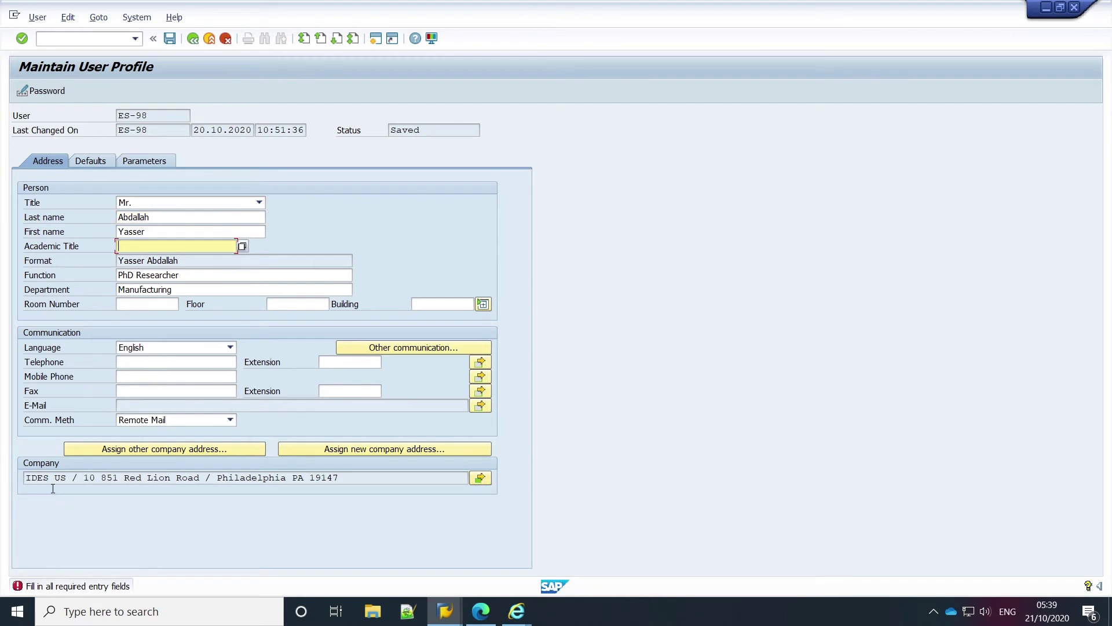
pyautogui.click(478, 479)
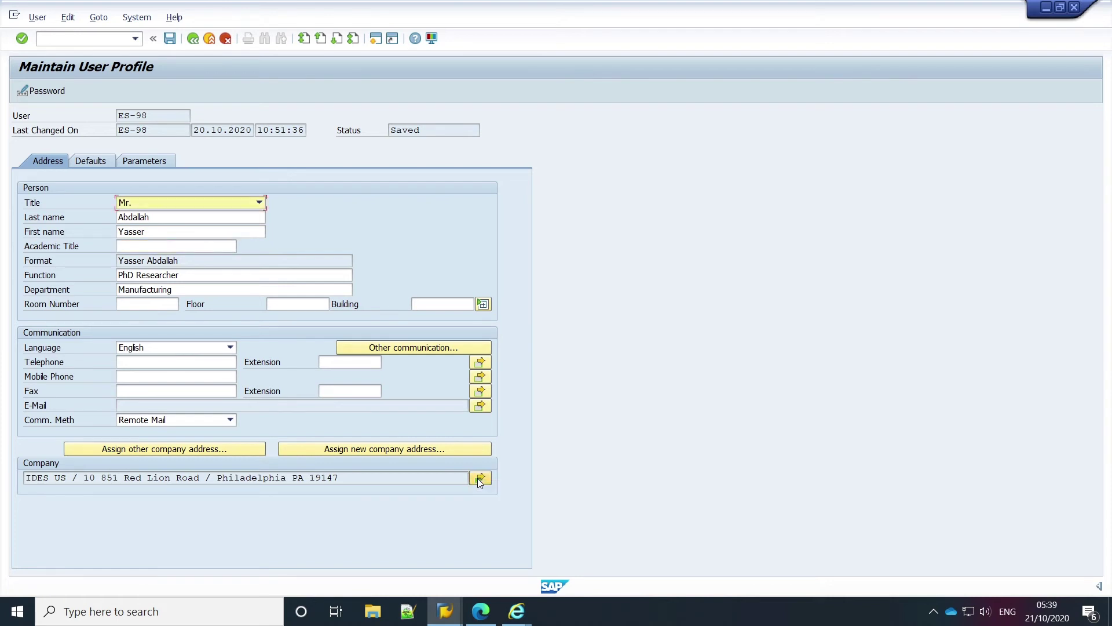
pyautogui.click(478, 480)
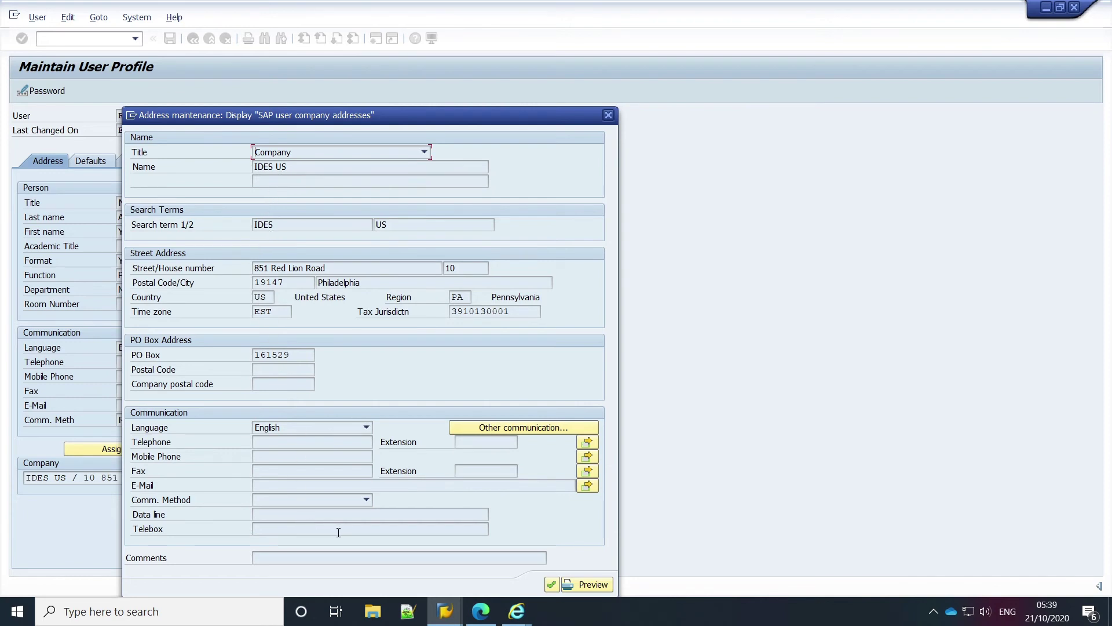
pyautogui.click(269, 297)
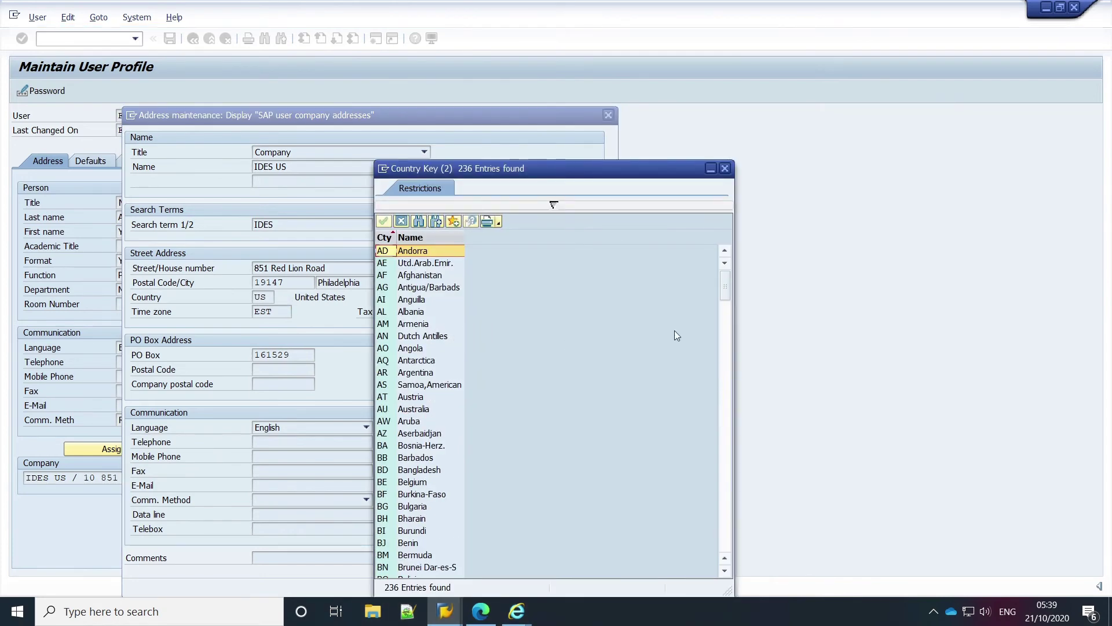
pyautogui.moveTo(726, 284); pyautogui.dragTo(718, 362)
pyautogui.click(386, 424)
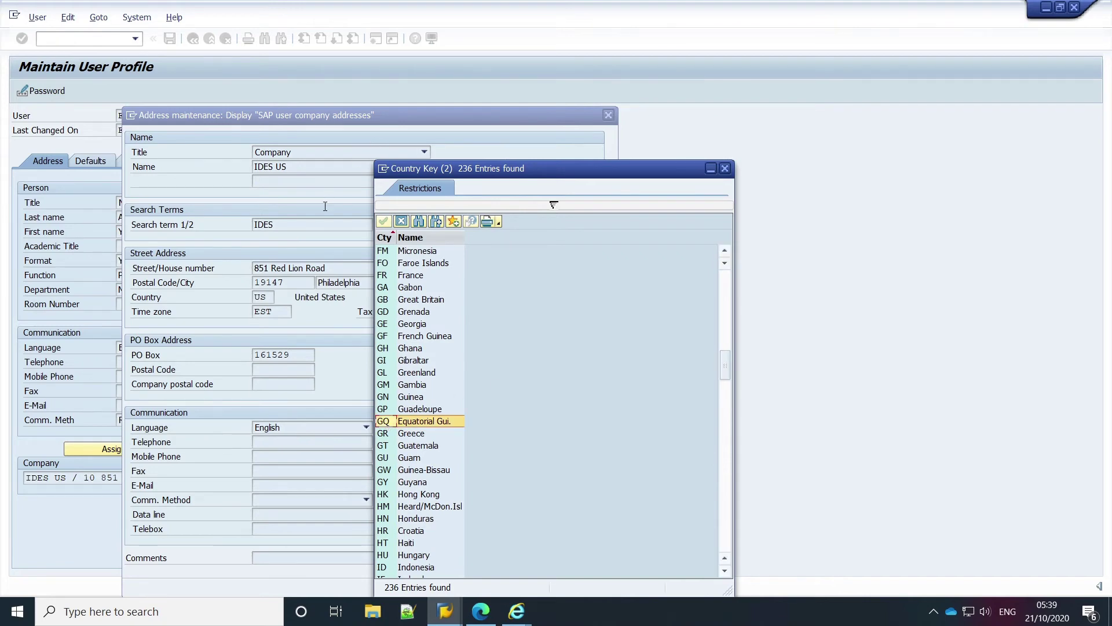
pyautogui.click(725, 169)
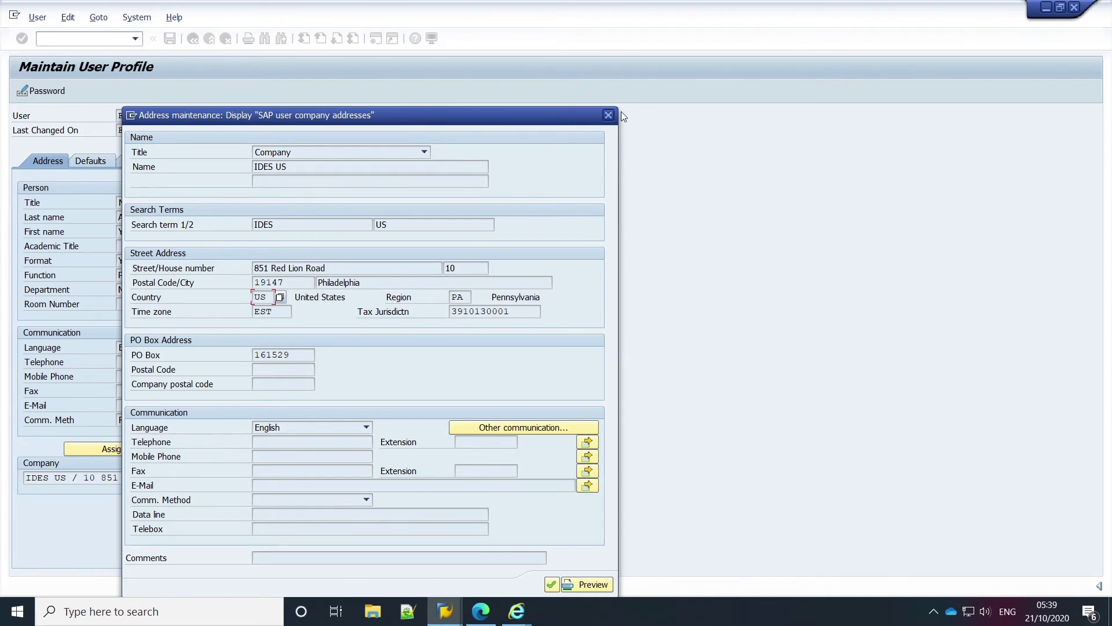
pyautogui.click(609, 115)
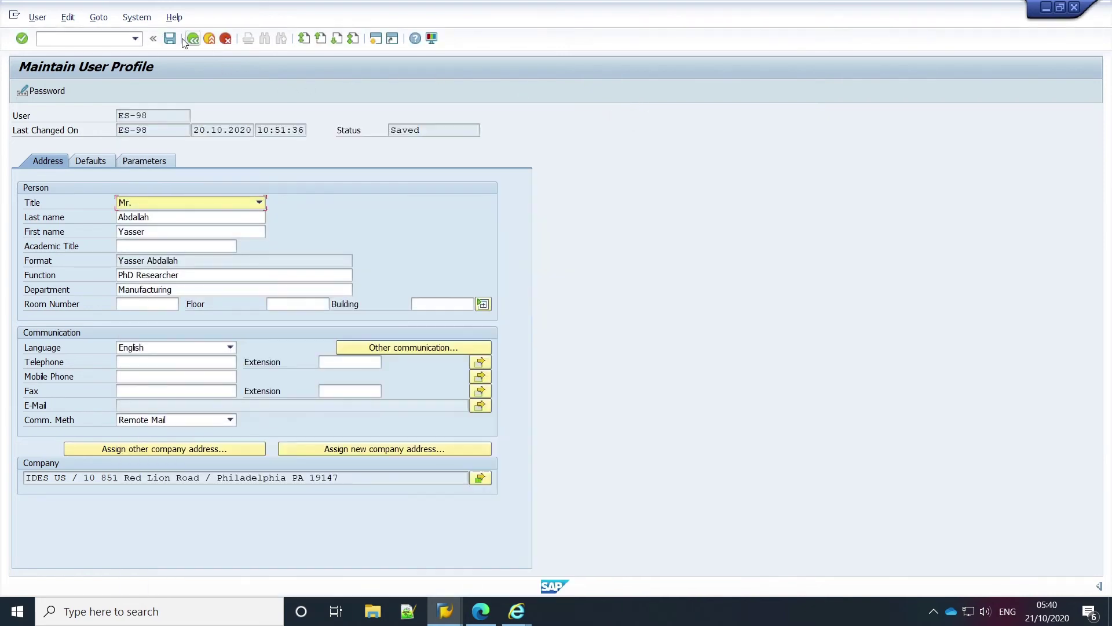
# Step: Save the user profile changes and, back on Easy Access, bring up the Help menu
pyautogui.click(170, 39)
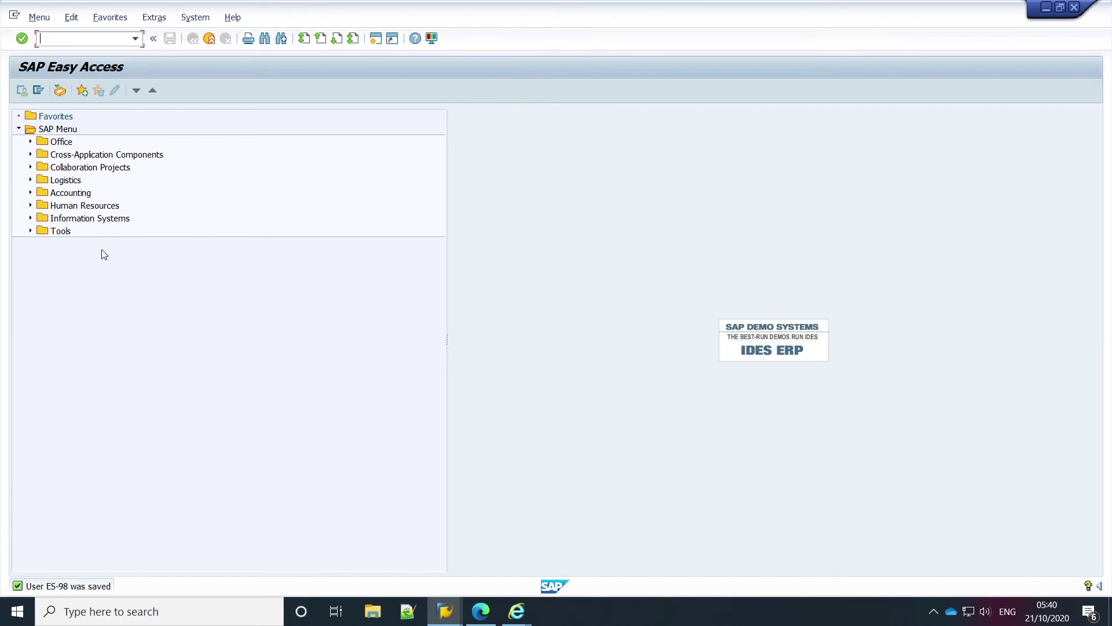
pyautogui.press('Tab')
pyautogui.click(233, 18)
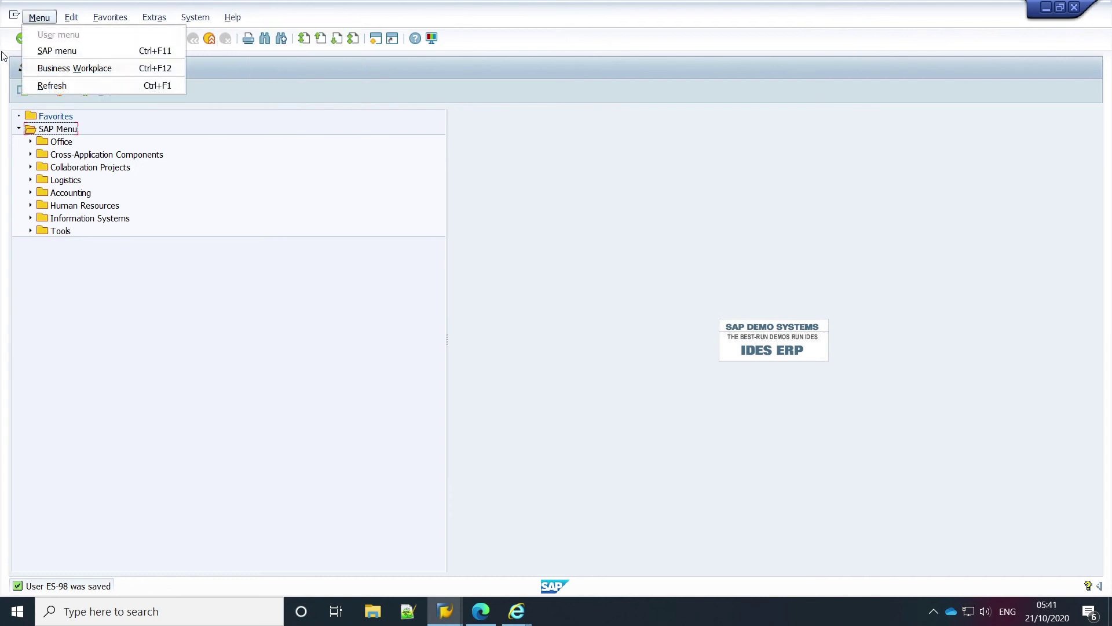
# Step: Relaunch the SSC1 - Owner calendar from Office > Appointment Calendar and open Help > Application Help
pyautogui.click(48, 145)
pyautogui.doubleClick(49, 145)
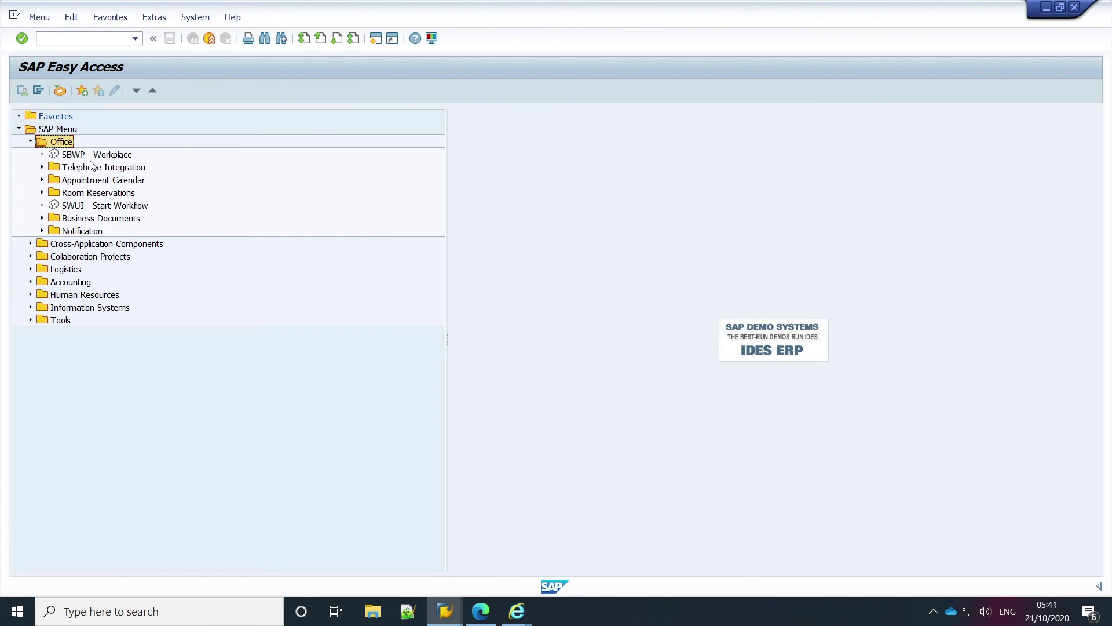
pyautogui.doubleClick(90, 181)
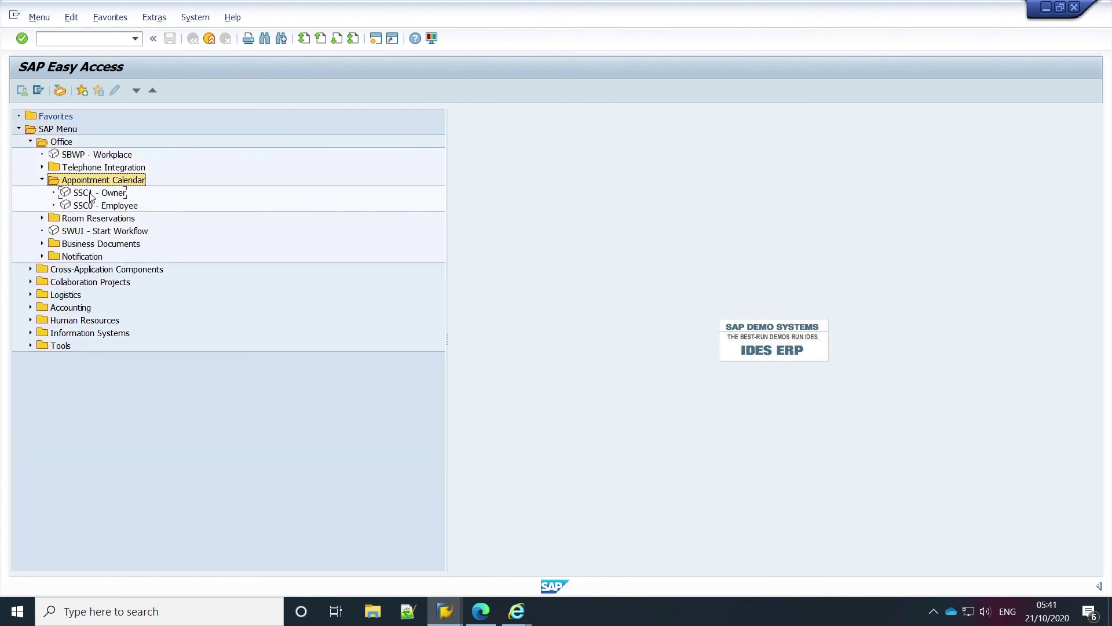
pyautogui.doubleClick(91, 192)
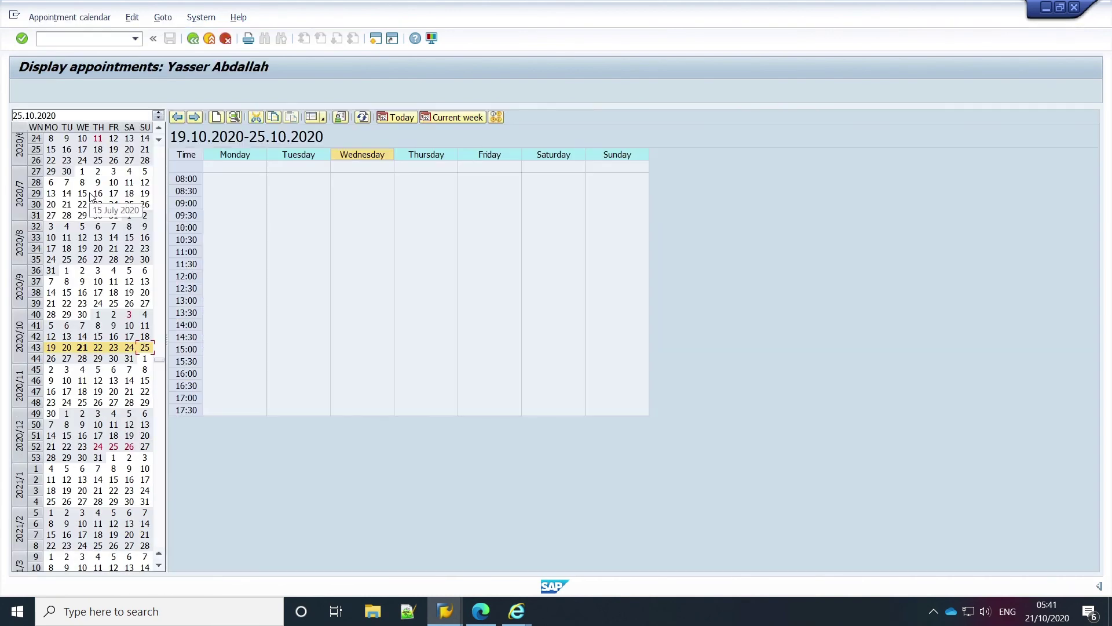
pyautogui.click(239, 18)
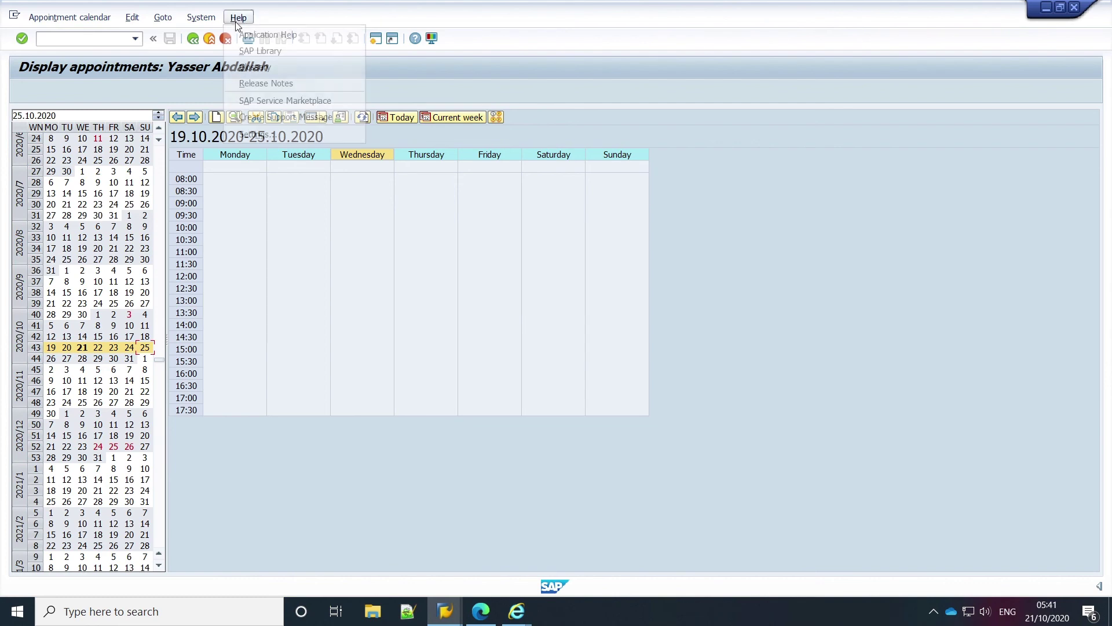
pyautogui.click(240, 36)
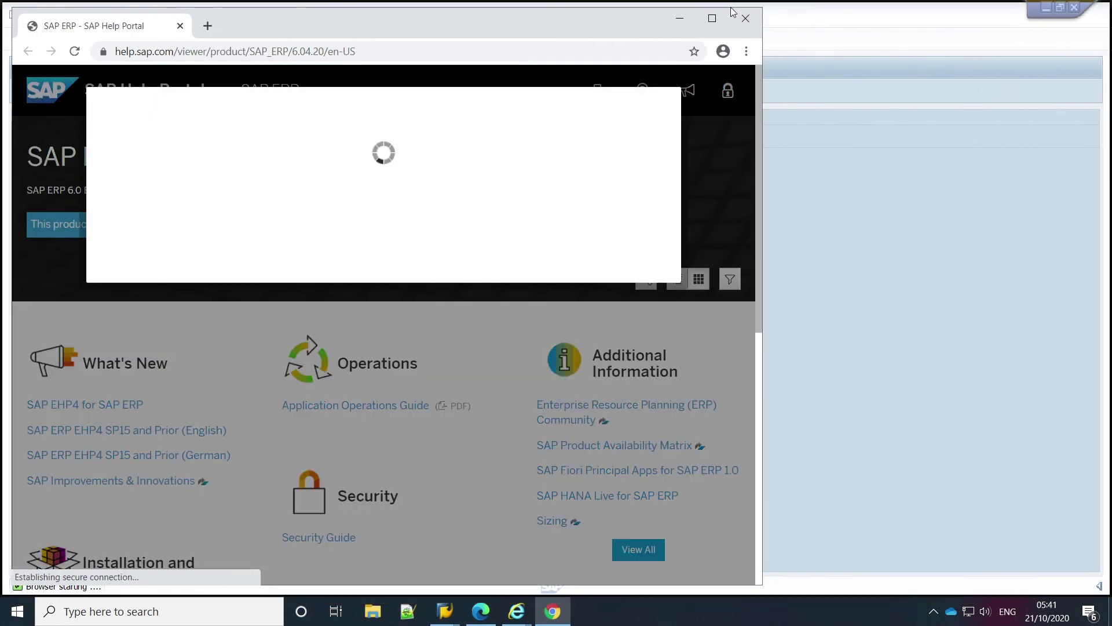
# Step: Maximize the SAP Help Portal browser, accept cookies, reposition the window, then close it
pyautogui.doubleClick(731, 10)
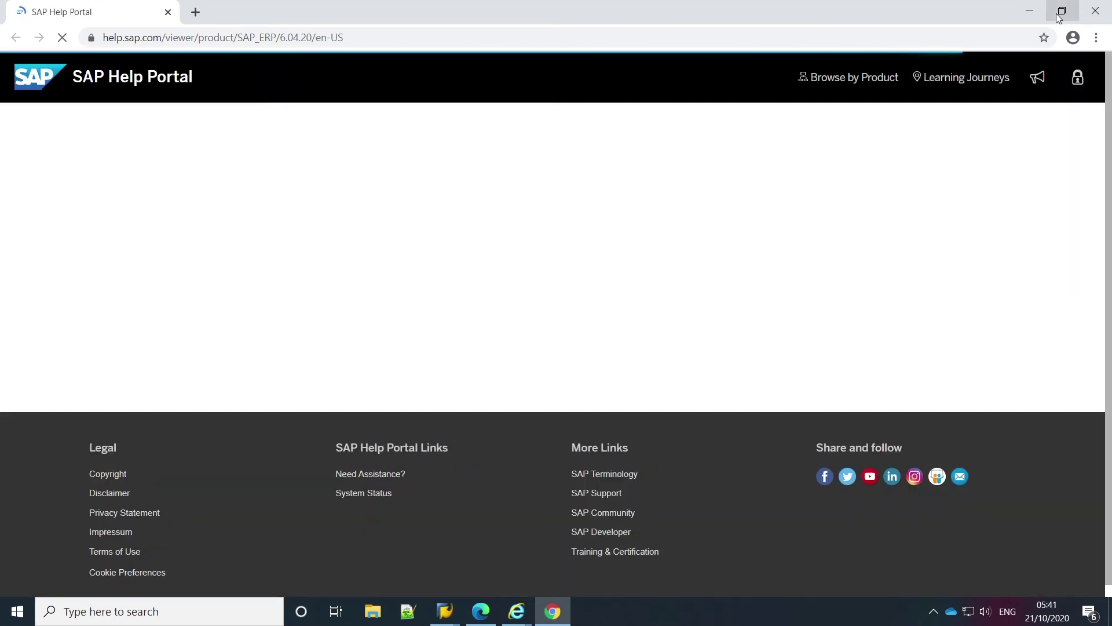
pyautogui.click(1061, 11)
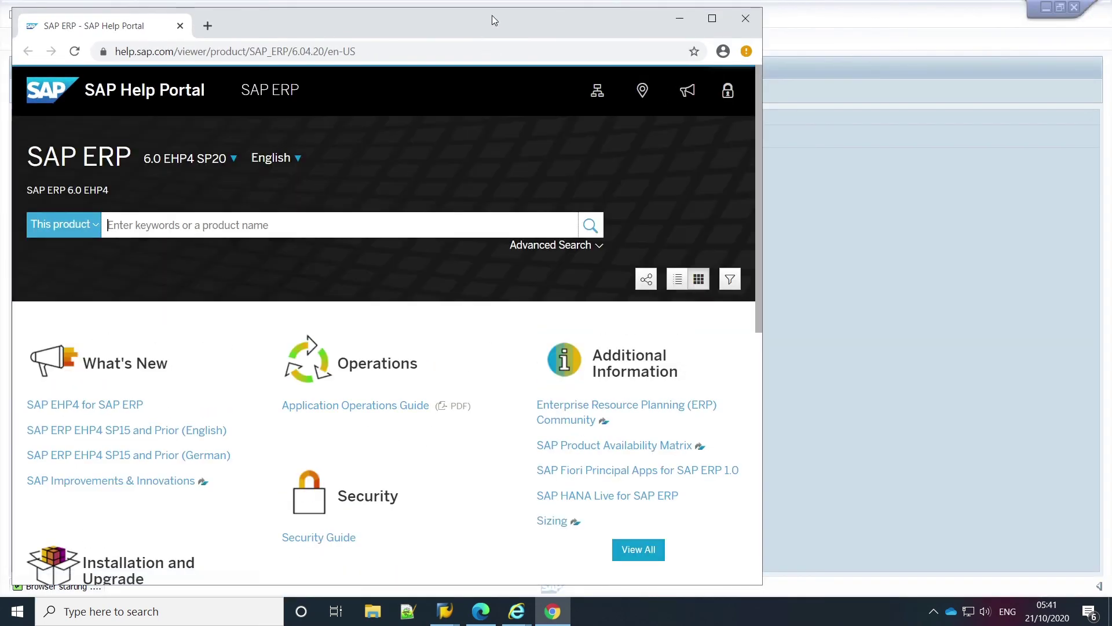
pyautogui.moveTo(491, 15); pyautogui.dragTo(744, 20)
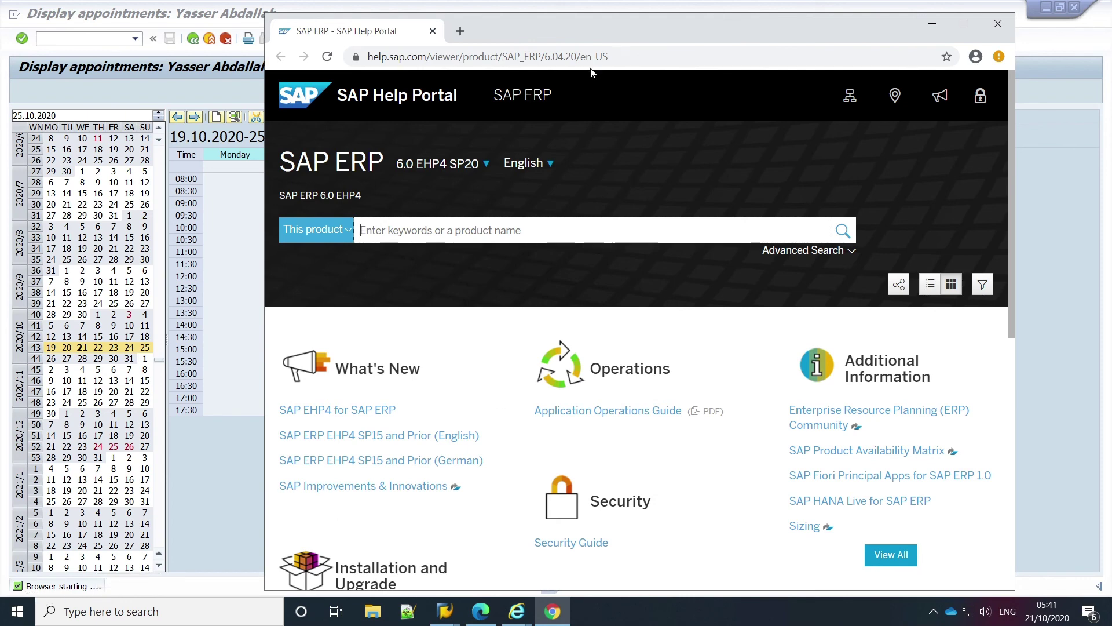
pyautogui.moveTo(660, 26); pyautogui.dragTo(620, 23)
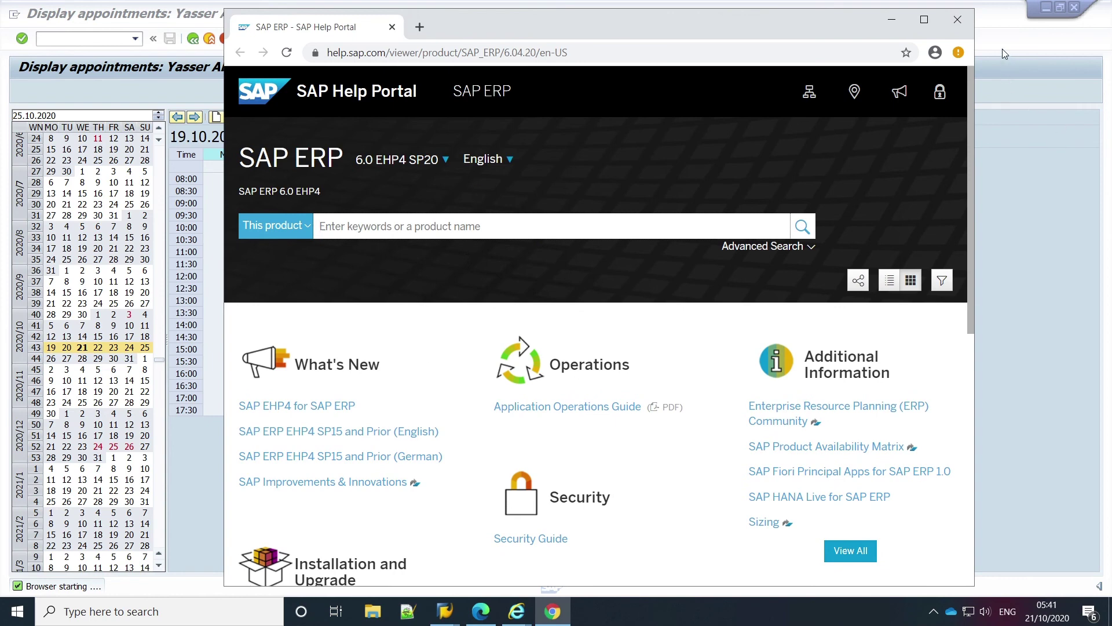
pyautogui.click(959, 20)
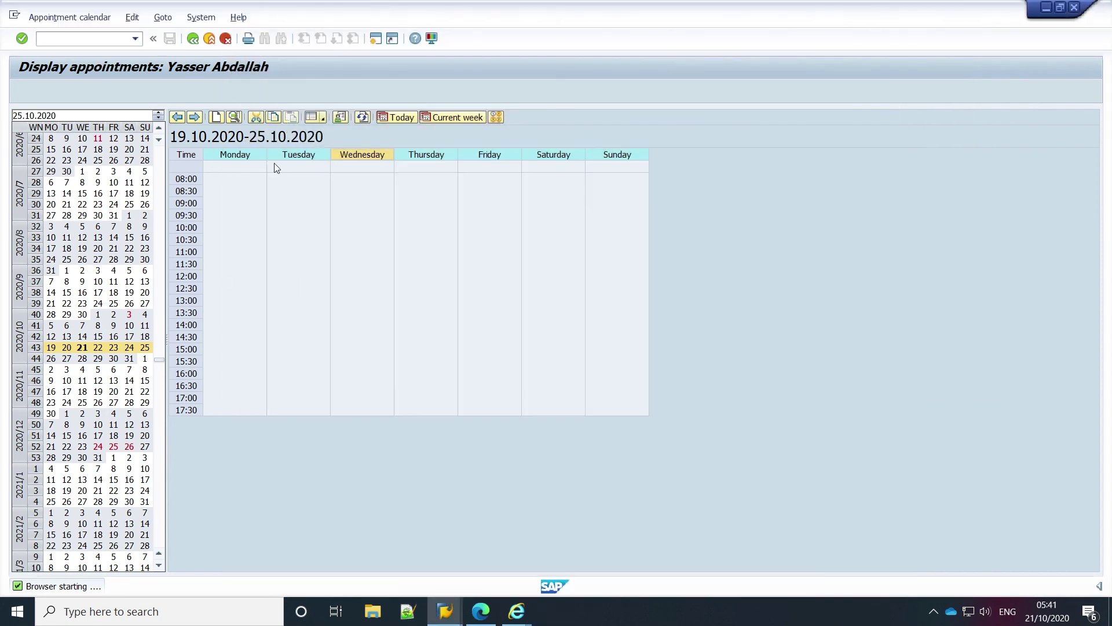
# Step: Cancel out of the appointment calendar with F12 to reach the SAP Easy Access menu
pyautogui.click(225, 38)
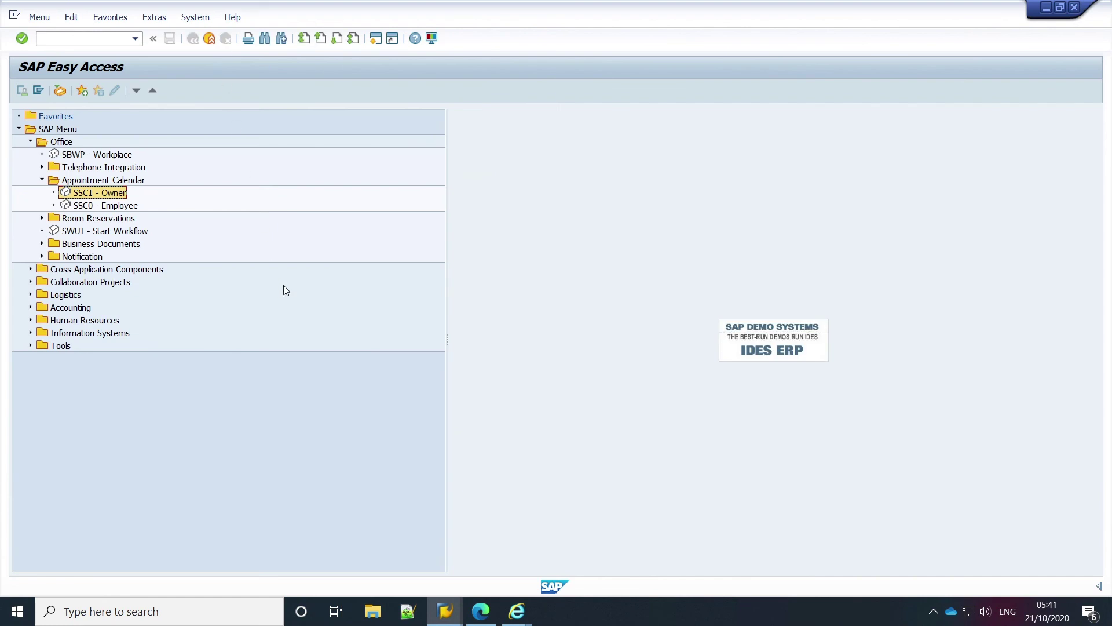